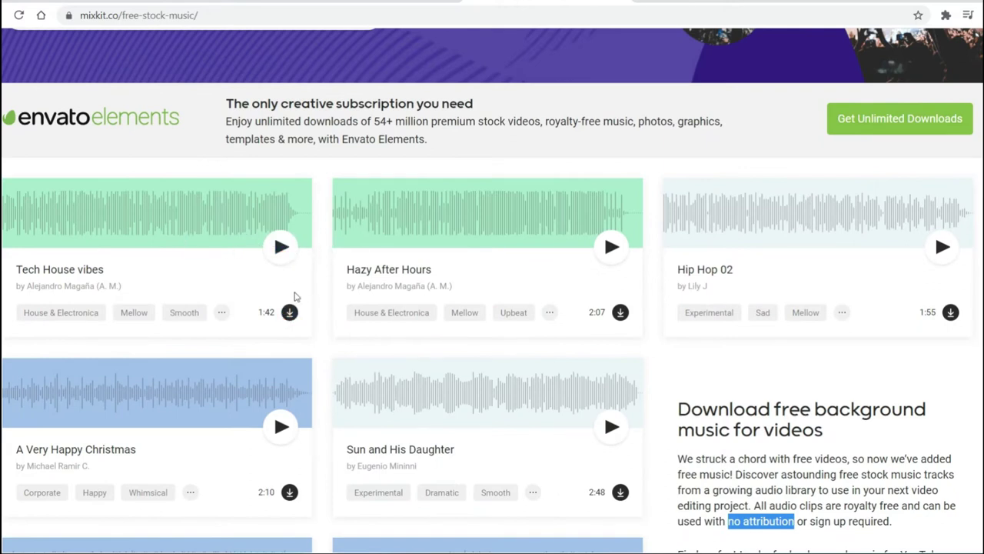
Download the "Tech House vibes" track from Mixkit's free stock music page
click(289, 313)
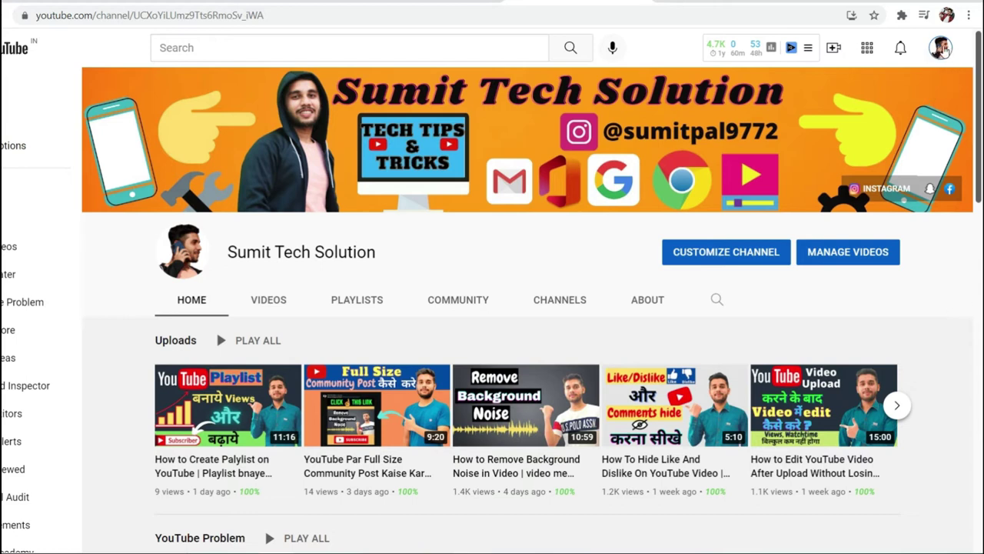
Switch from the YouTube channel page to YouTube Studio and open its Audio library
click(936, 47)
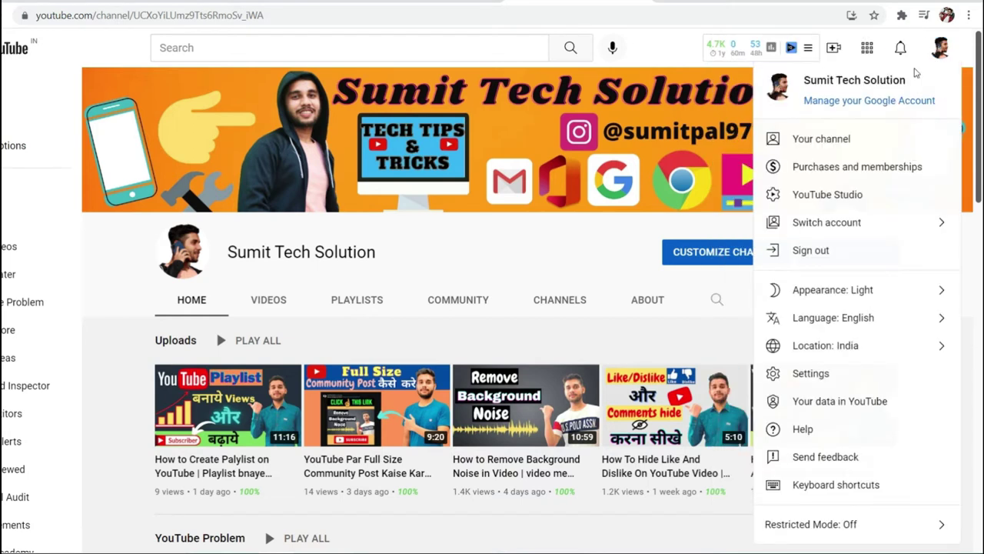
click(856, 196)
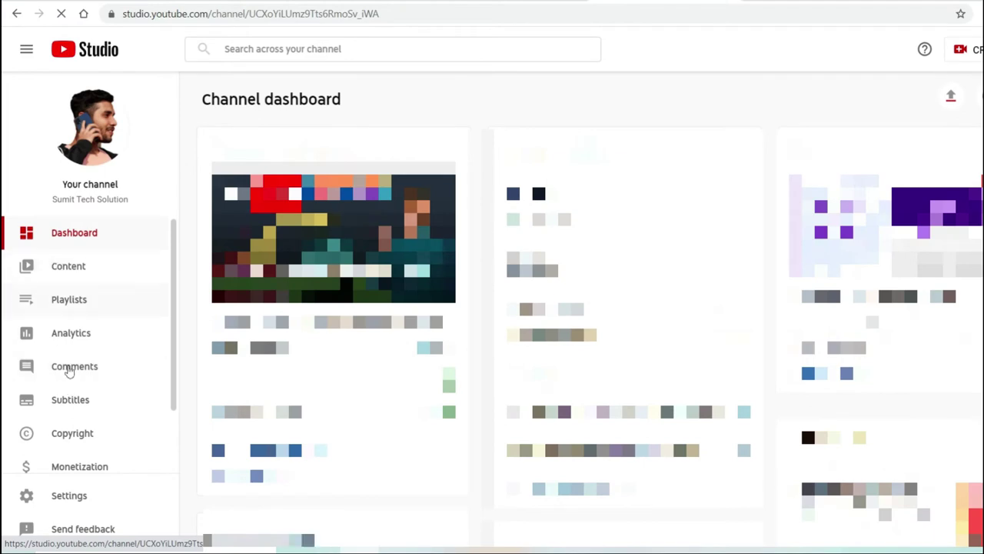
scroll(77, 384, down, 2)
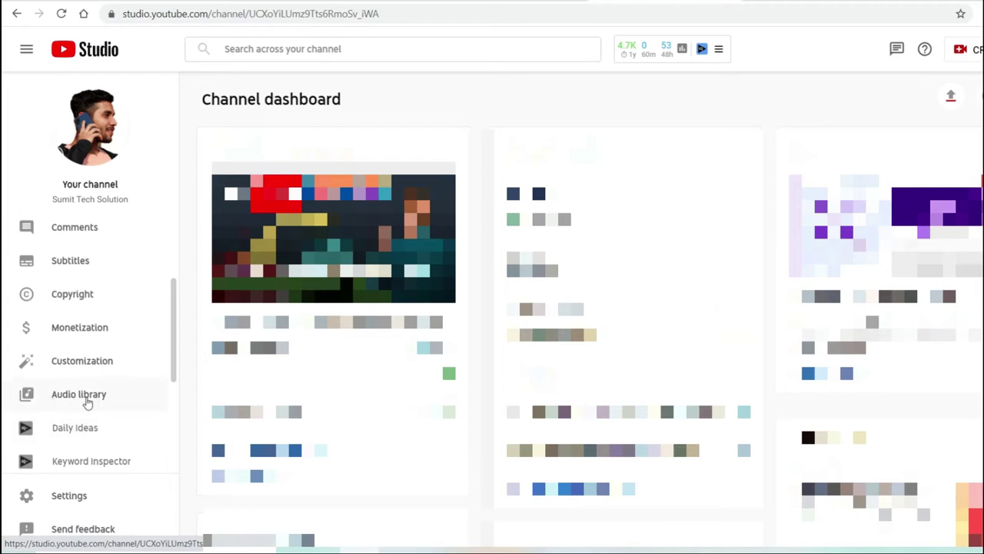
click(124, 398)
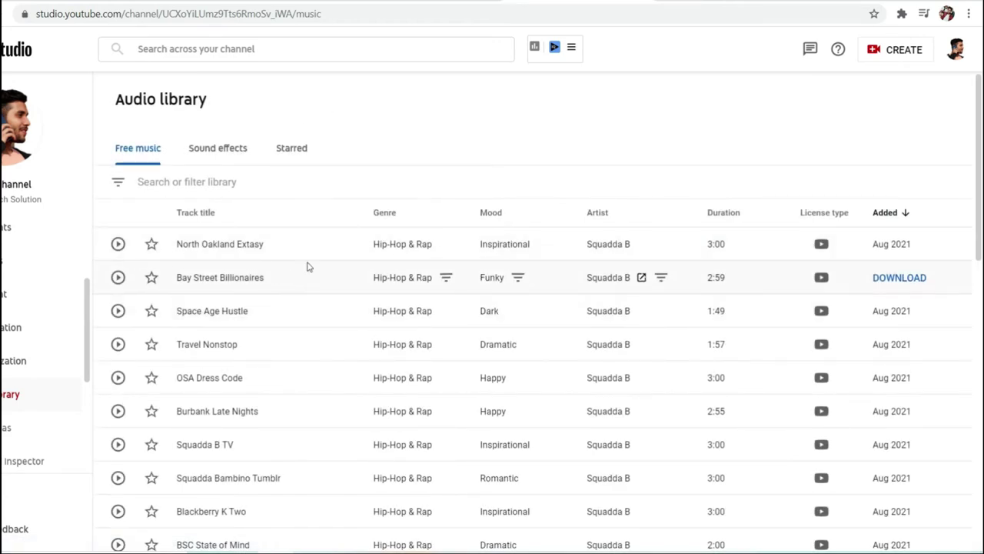
Browse the free music list and examine the License type column for several tracks
scroll(471, 275, down, 2)
scroll(471, 275, down, 7)
scroll(492, 315, up, 9)
scroll(565, 266, down, 8)
scroll(565, 266, up, 8)
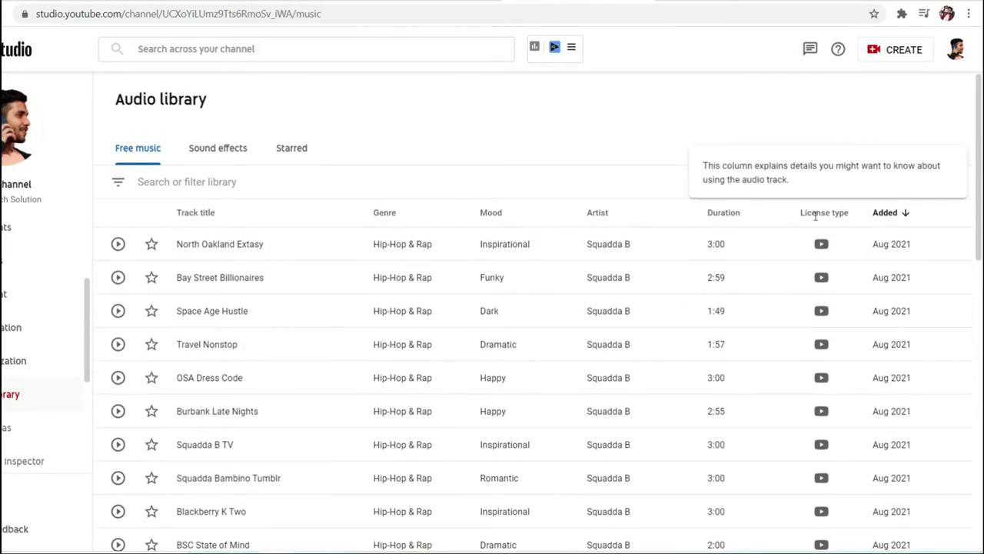
triple_click(815, 216)
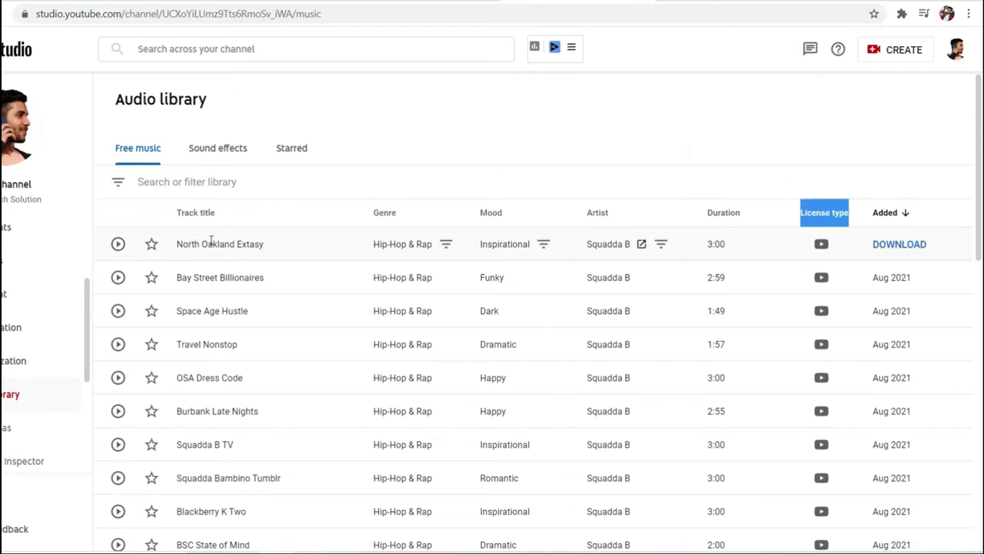
click(781, 148)
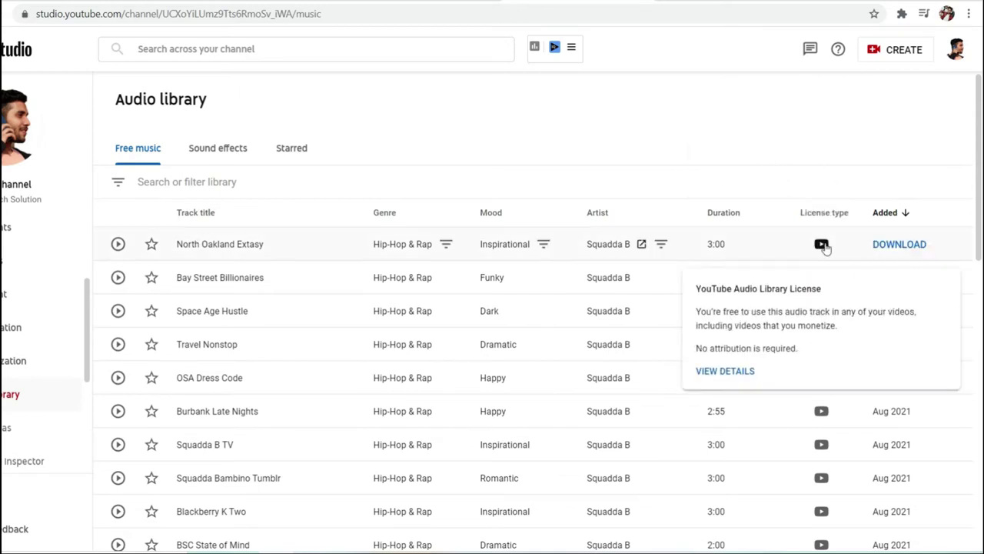
scroll(821, 444, down, 2)
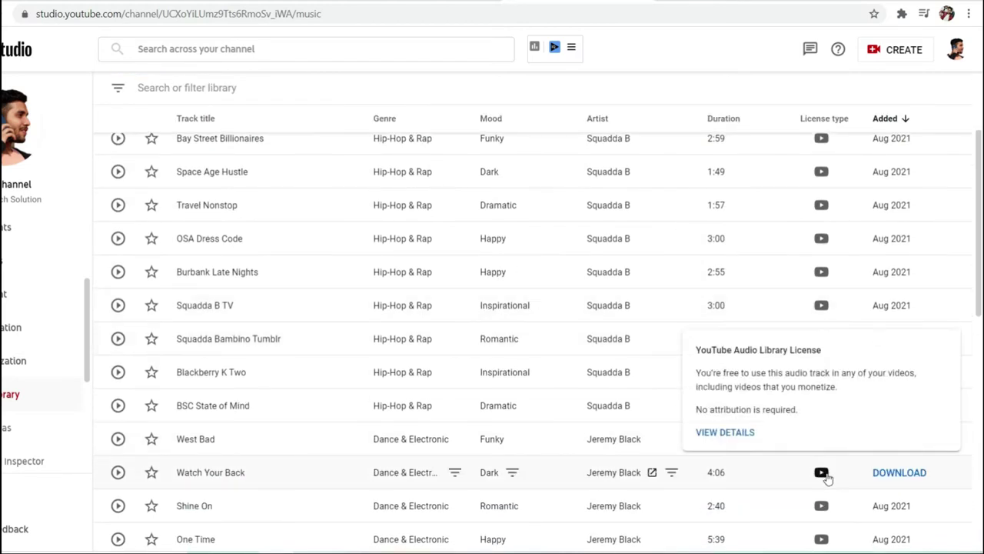
scroll(810, 133, up, 2)
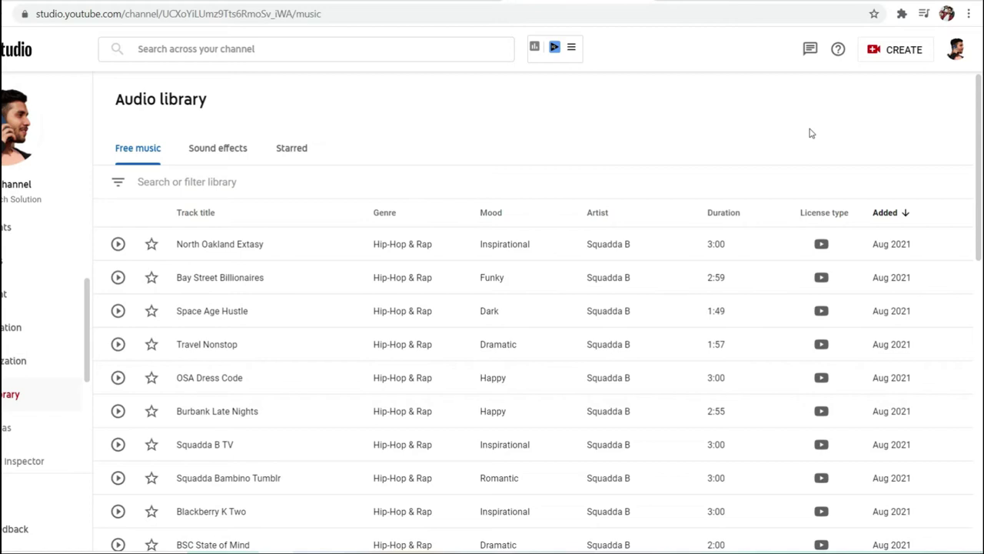
Read the full license details of the track North Oakland Extasy, highlighting the opening usage terms, and close them
mouse_move(841, 203)
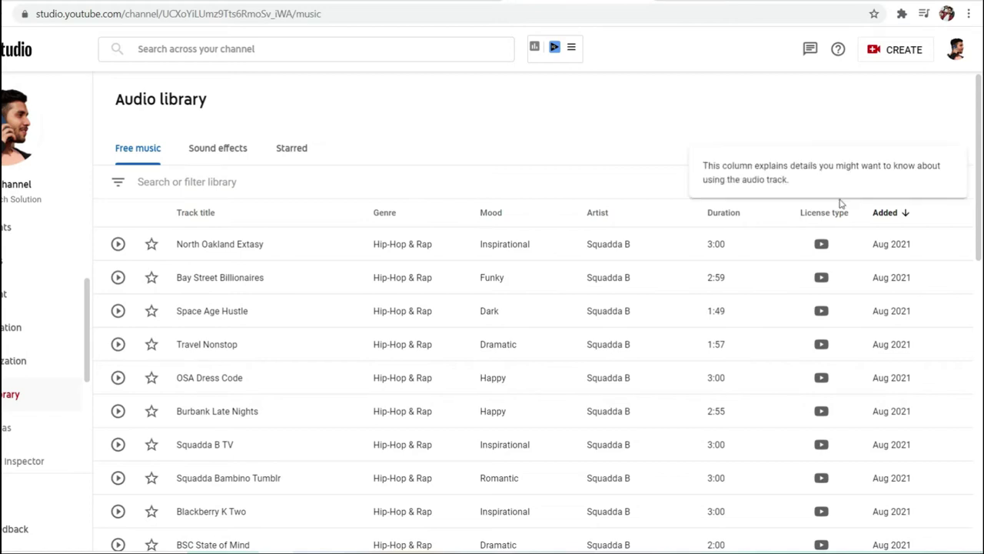
mouse_move(823, 246)
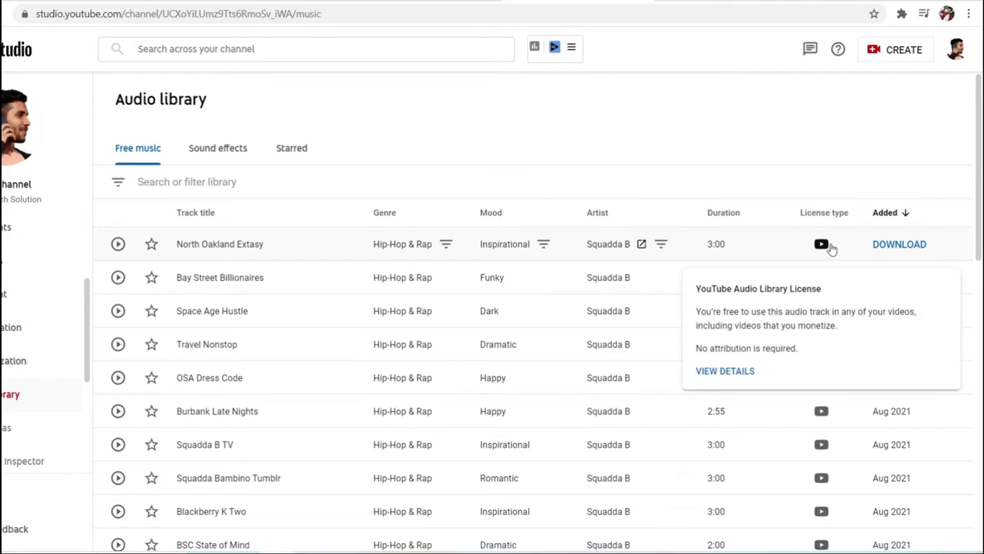
click(725, 371)
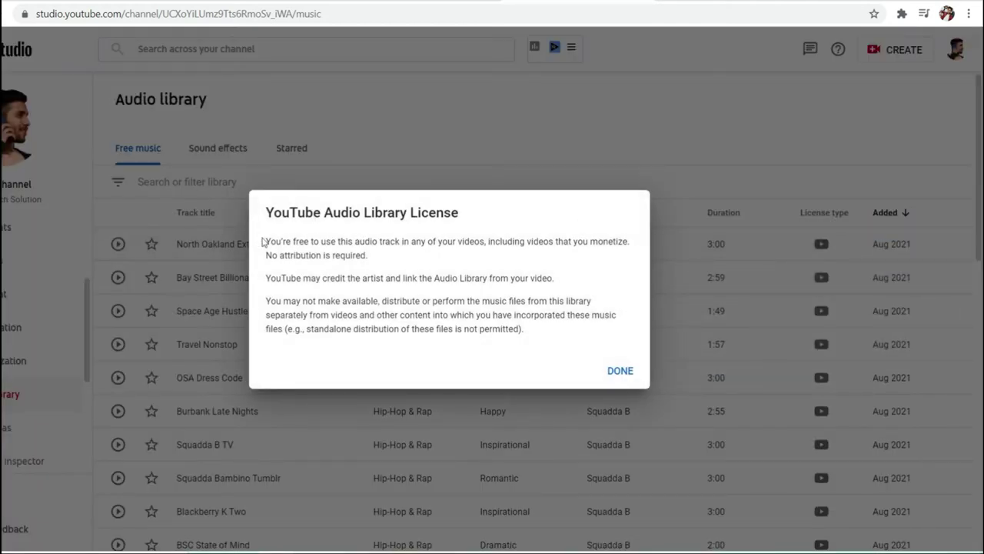
drag(267, 240, 404, 242)
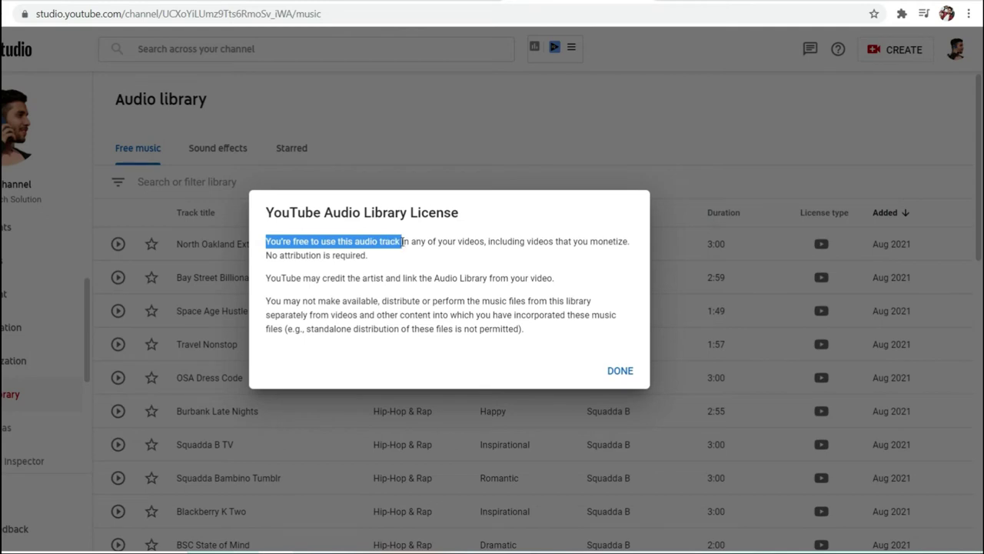
click(621, 369)
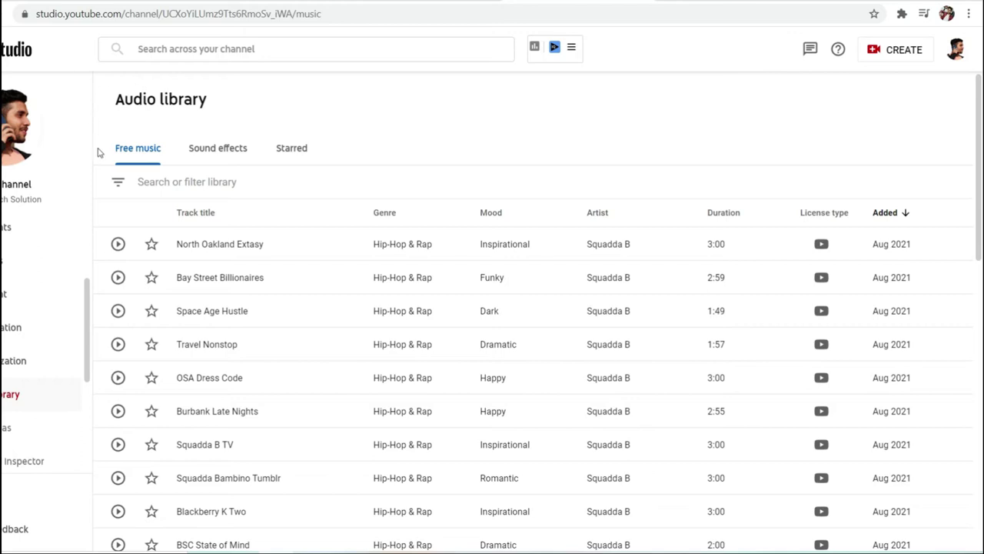
Filter the free music by "Attribution not required" and check the license type of the listed tracks
click(116, 187)
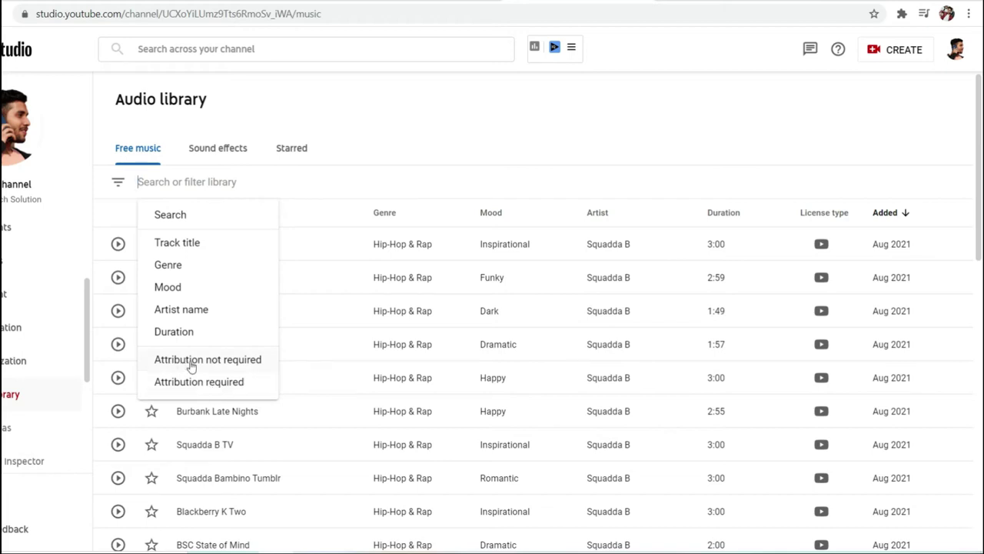
click(230, 359)
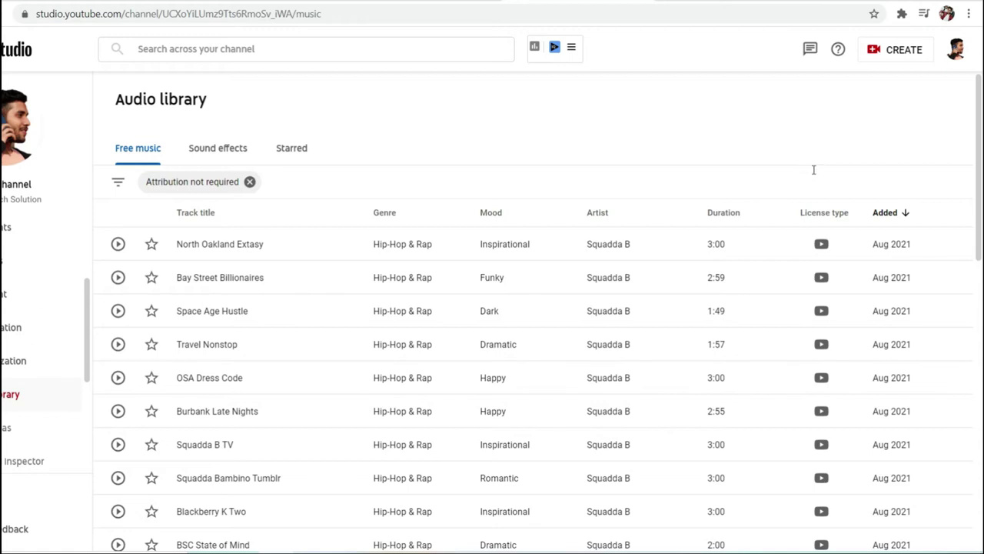
mouse_move(826, 246)
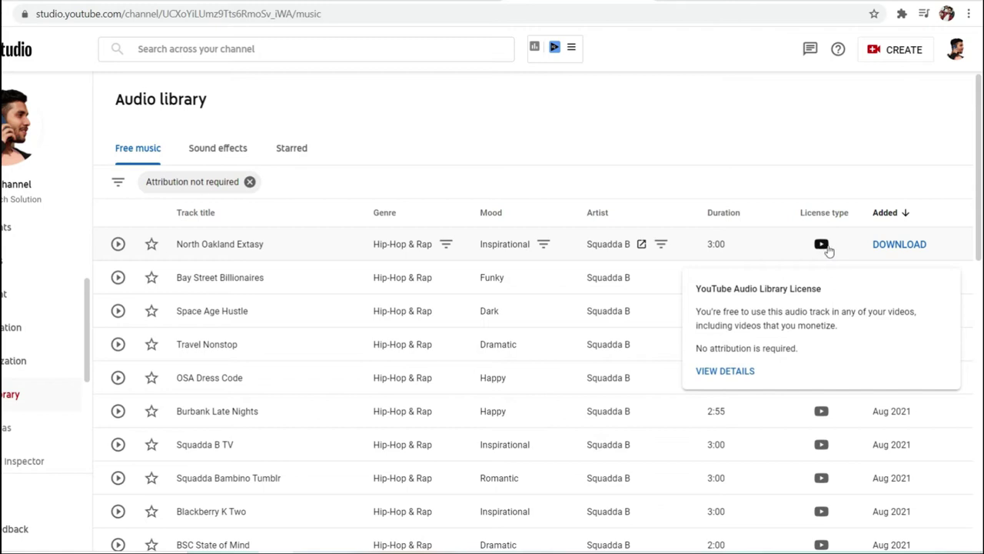
scroll(828, 250, down, 1)
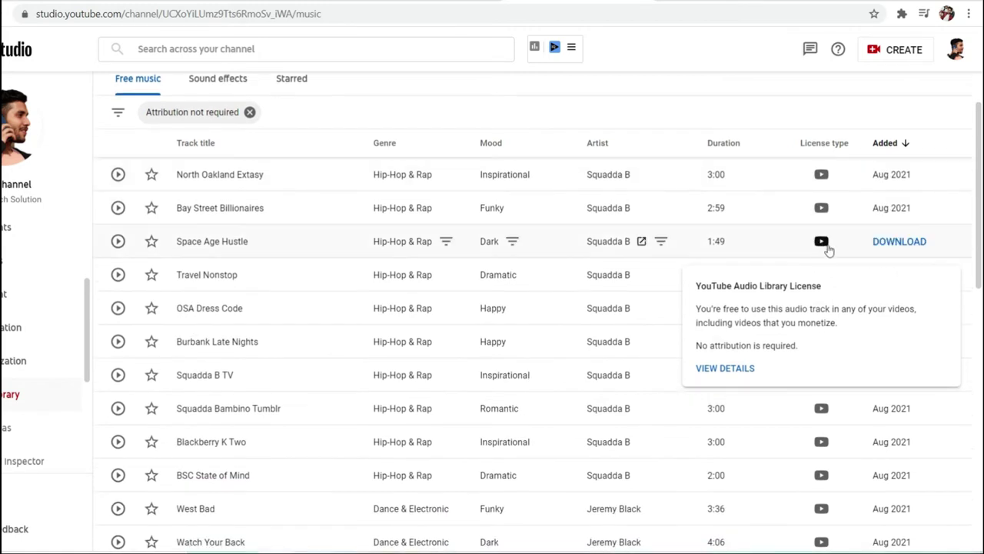
scroll(828, 250, down, 2)
scroll(815, 189, up, 2)
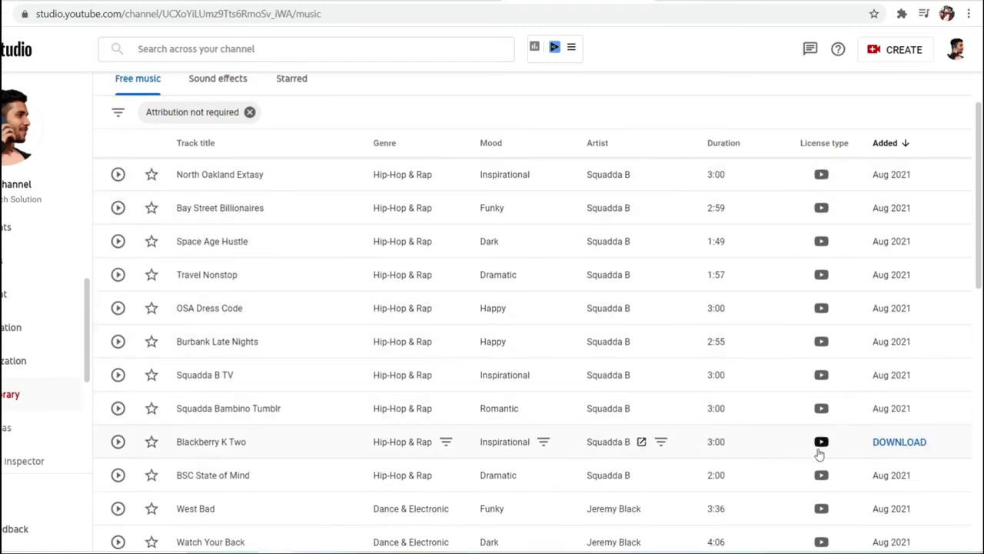
scroll(820, 453, down, 6)
scroll(821, 446, up, 7)
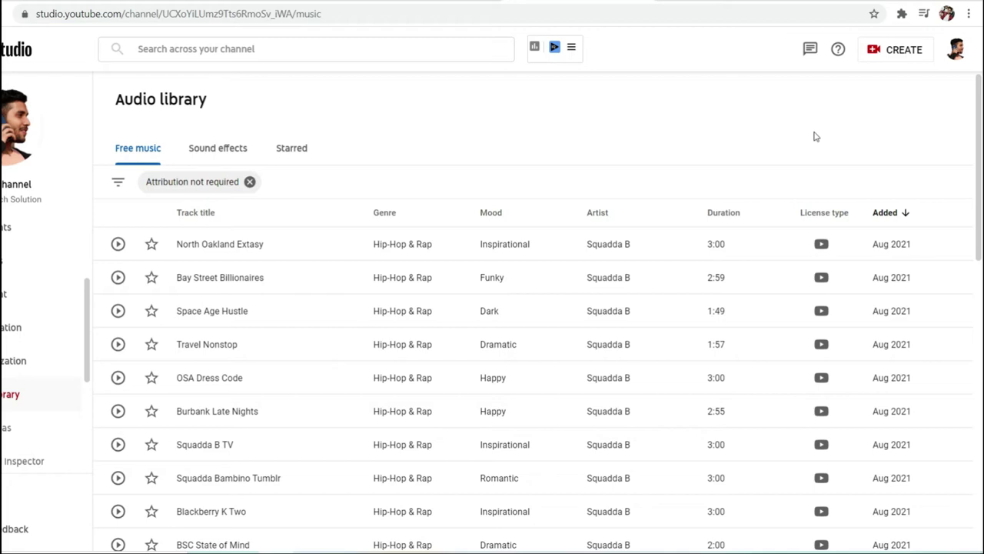
Replace the current free music filter with "Attribution required"
click(249, 181)
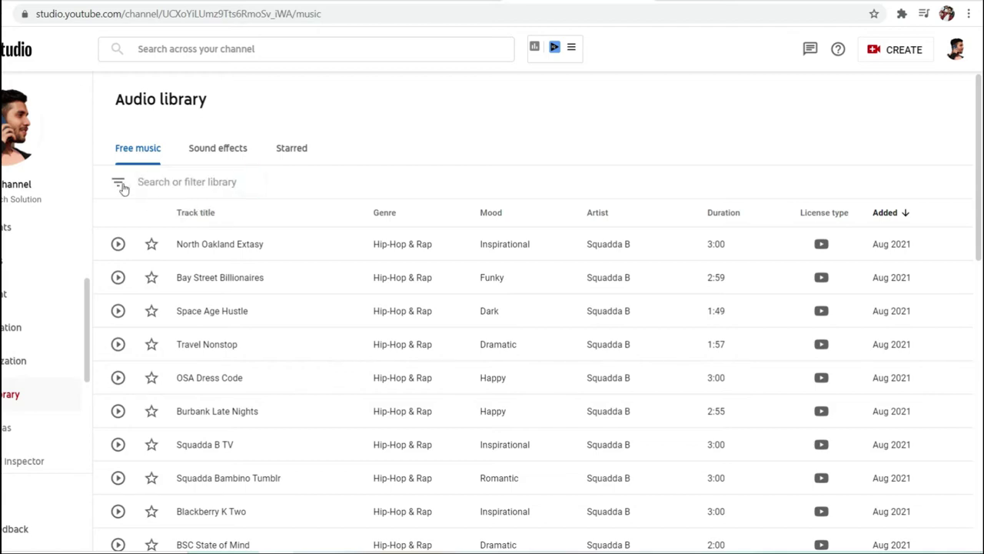
click(119, 184)
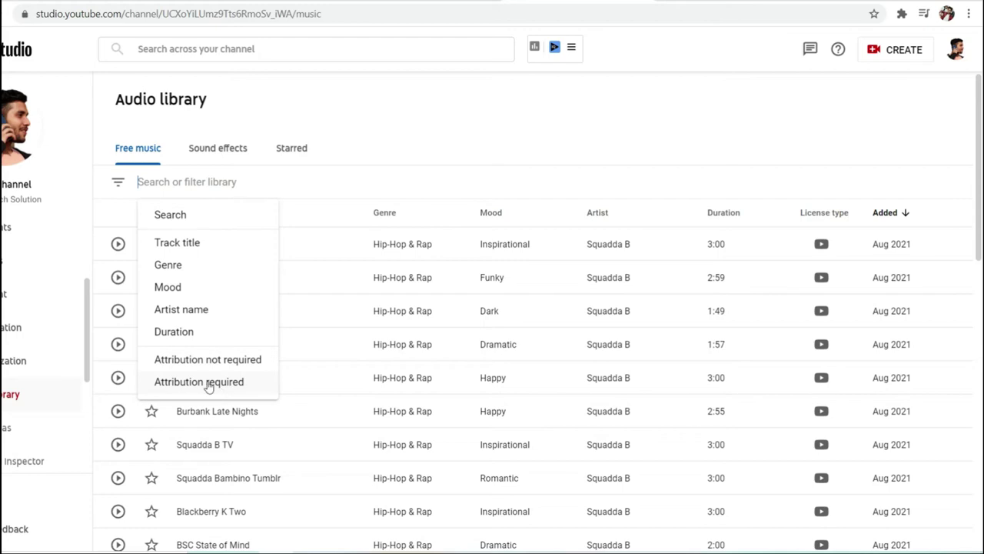
click(234, 382)
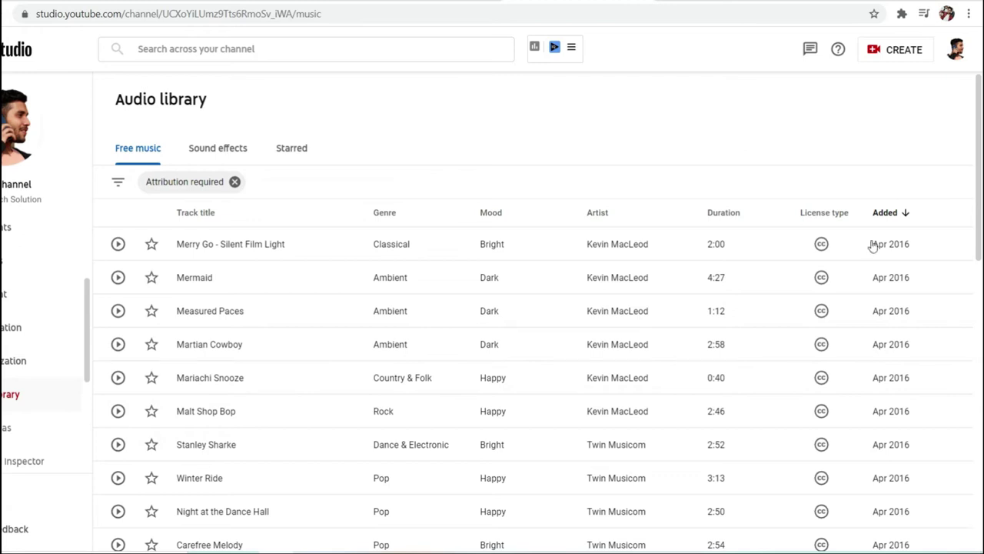
Examine the attribution text that the license of "Merry Go - Silent Film Light" requires, and close the details
click(821, 243)
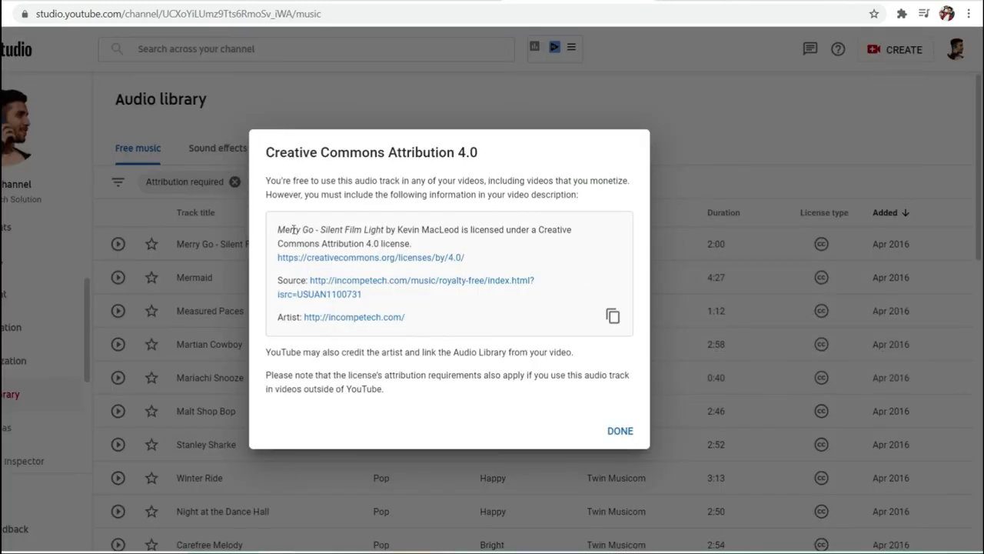
drag(277, 229, 428, 316)
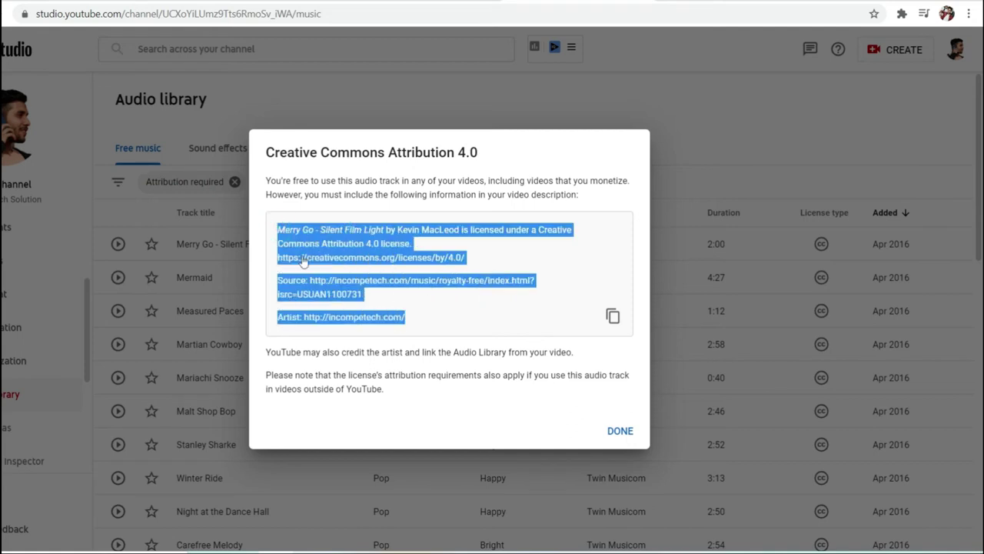
click(436, 312)
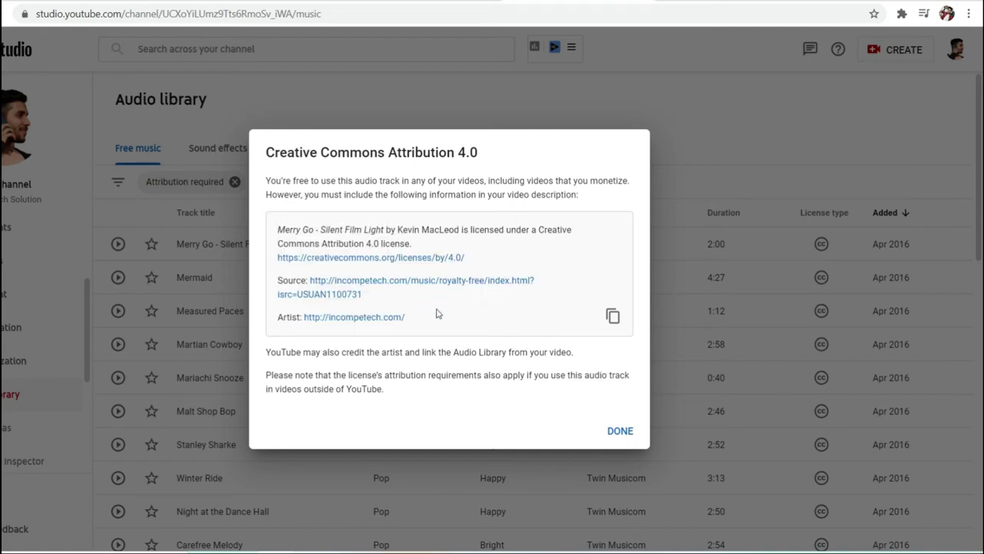
click(760, 93)
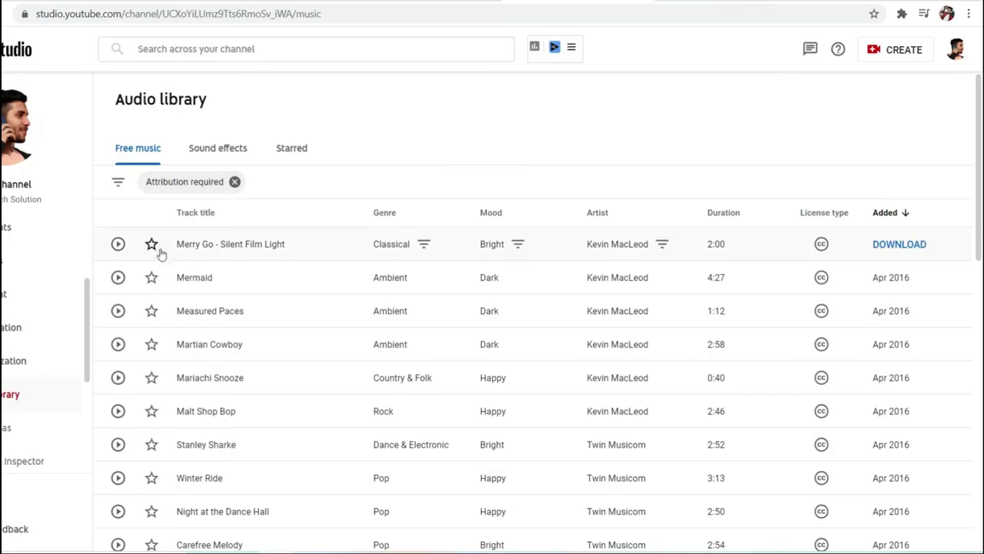
Copy the attribution text from the license details of the track Hackerland and close the details
scroll(186, 310, down, 7)
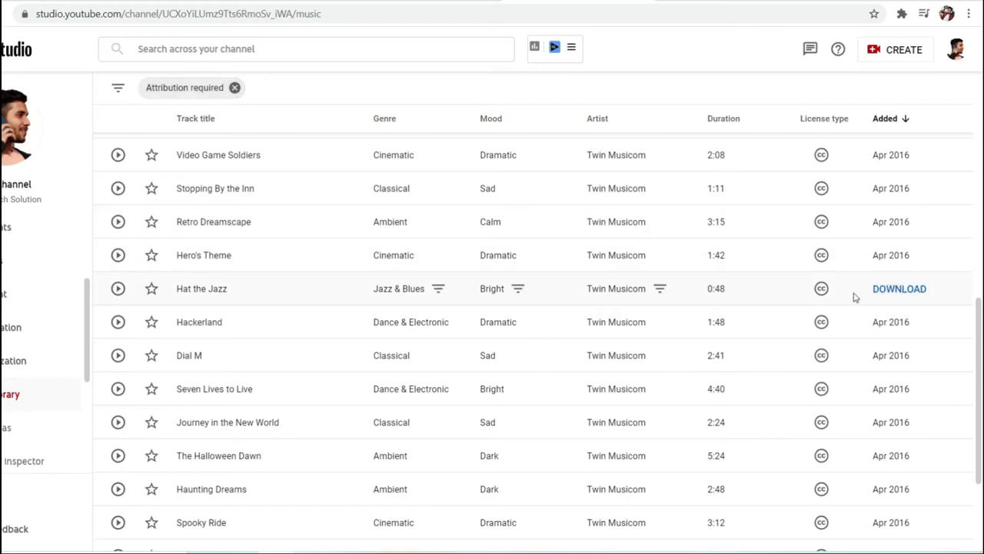
mouse_move(823, 323)
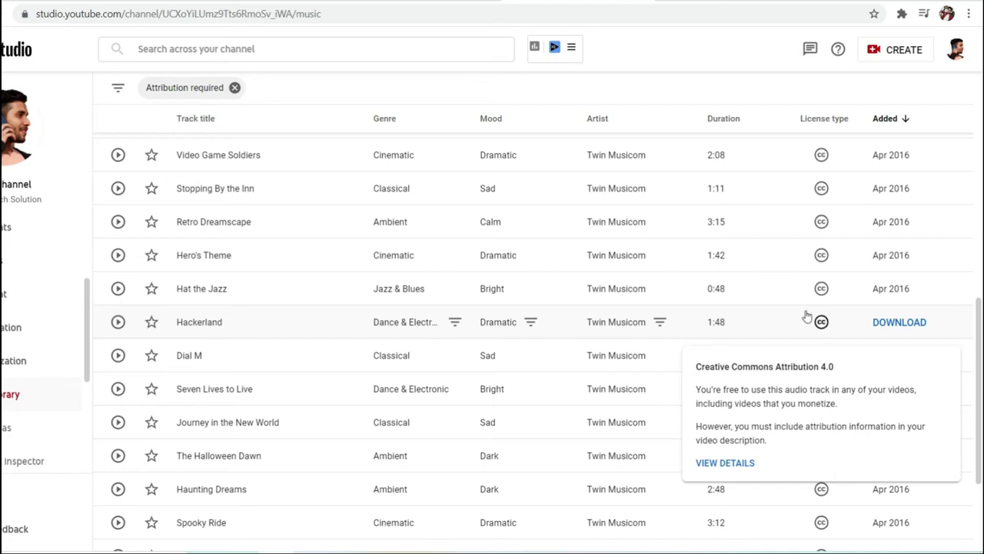
click(821, 322)
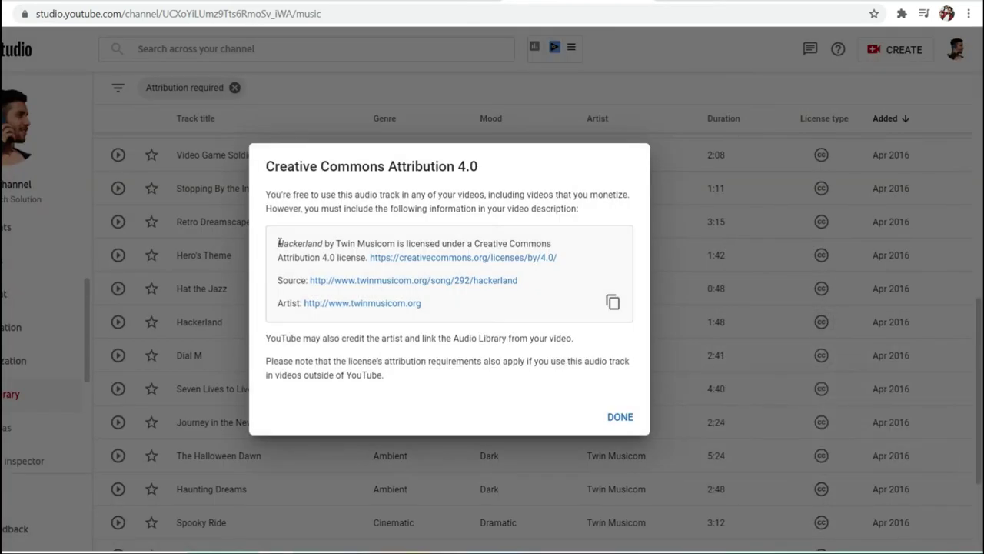
drag(279, 243, 475, 314)
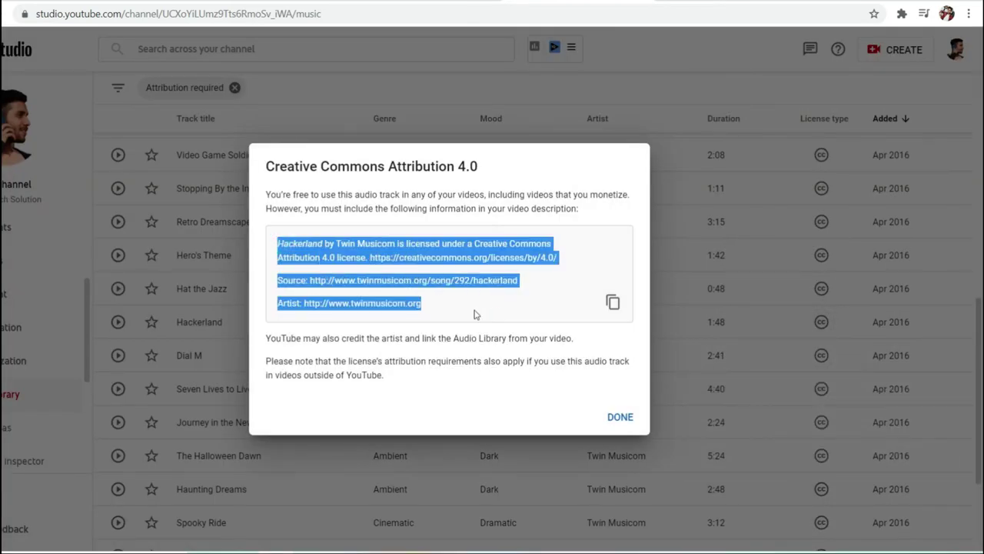
click(298, 235)
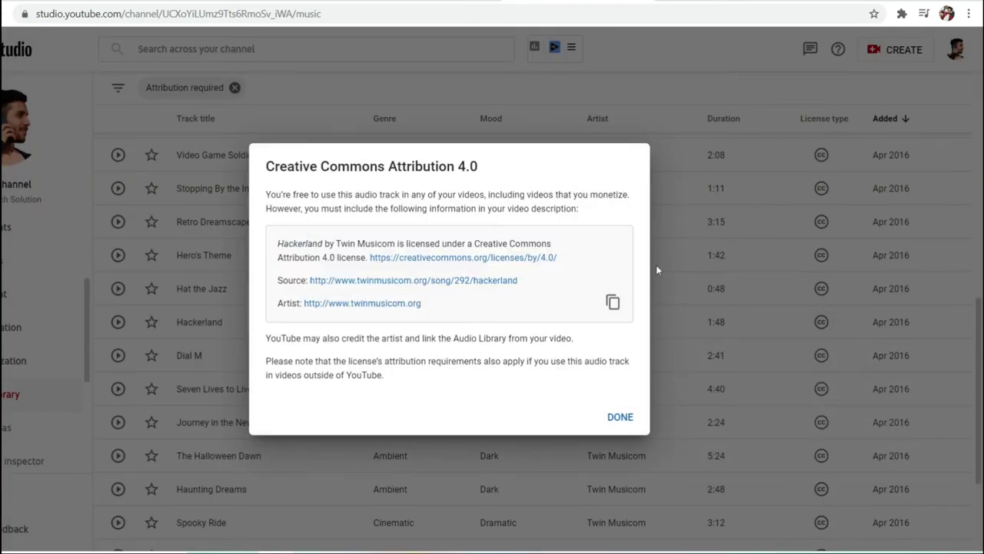
click(613, 304)
click(621, 418)
Remove the "Attribution required" filter from the free music and look over the unfiltered track list
scroll(230, 289, up, 10)
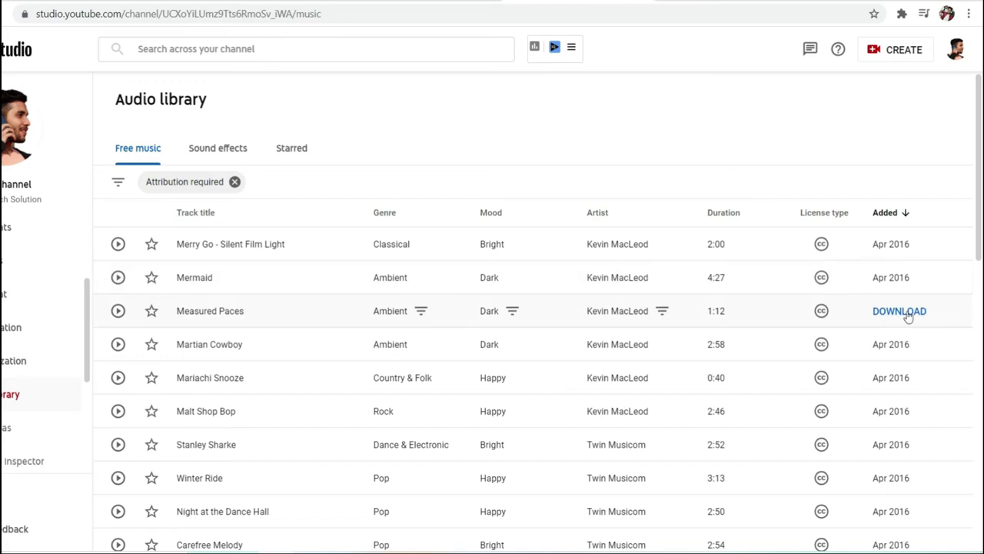
click(235, 182)
click(120, 181)
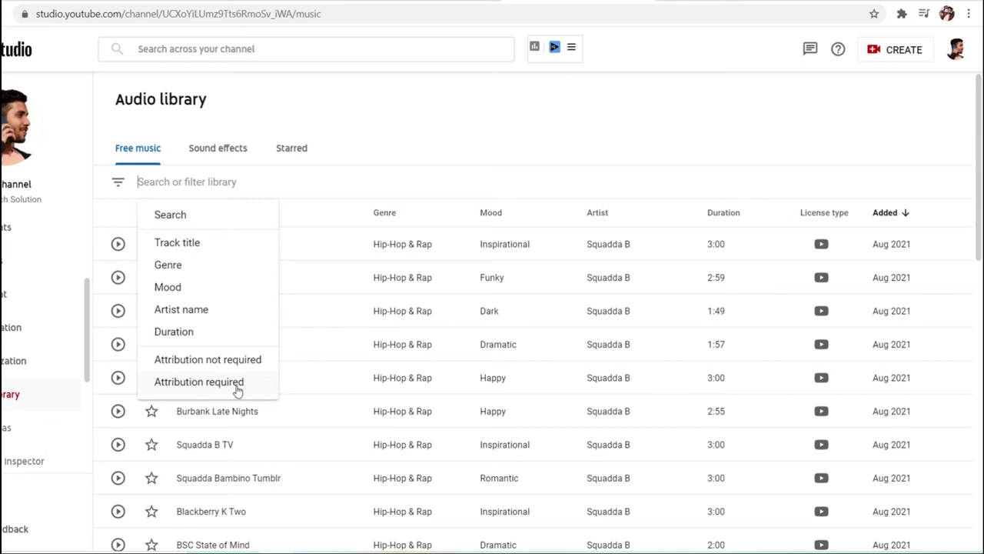
key(Escape)
scroll(824, 288, down, 3)
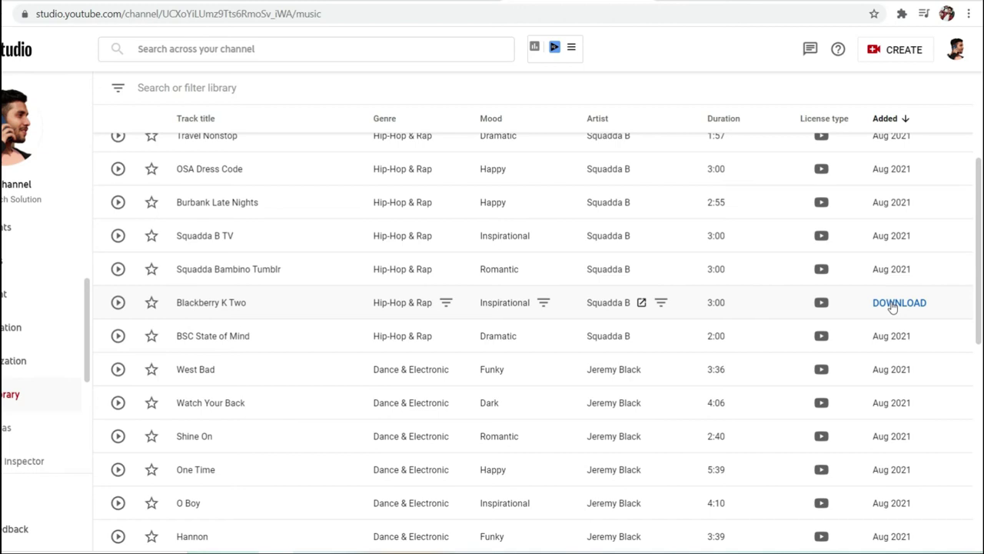
scroll(892, 306, up, 3)
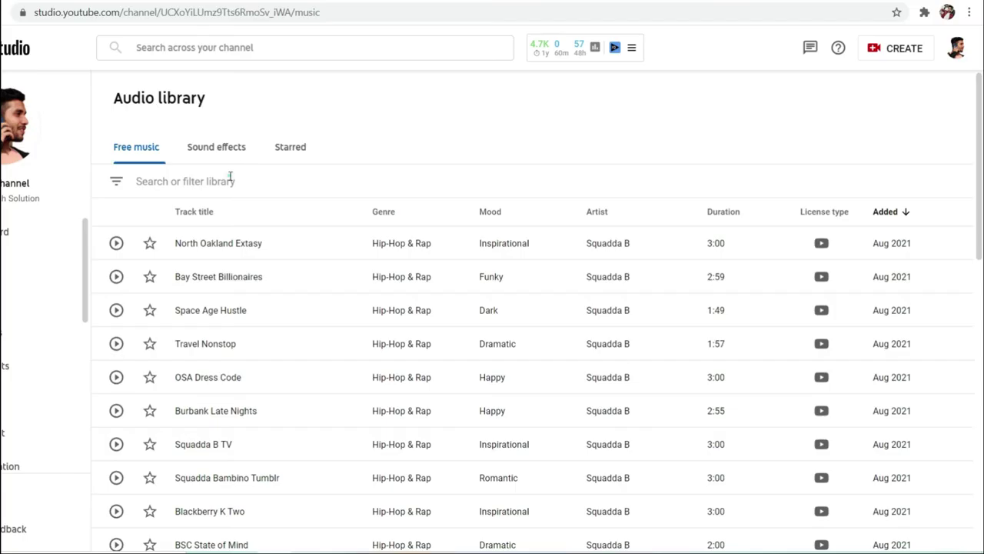
Search the free music library for "crock pot"
click(230, 178)
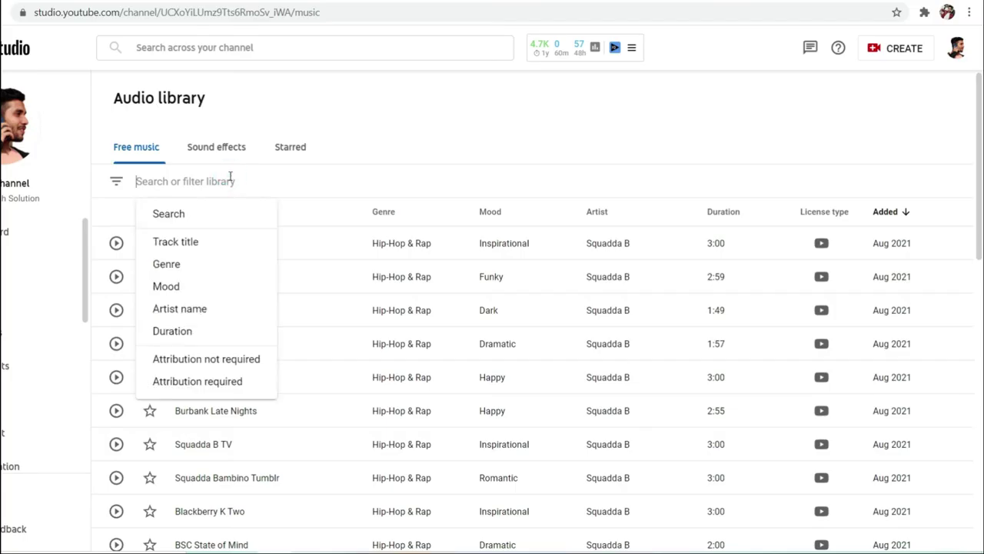
text(crock pot)
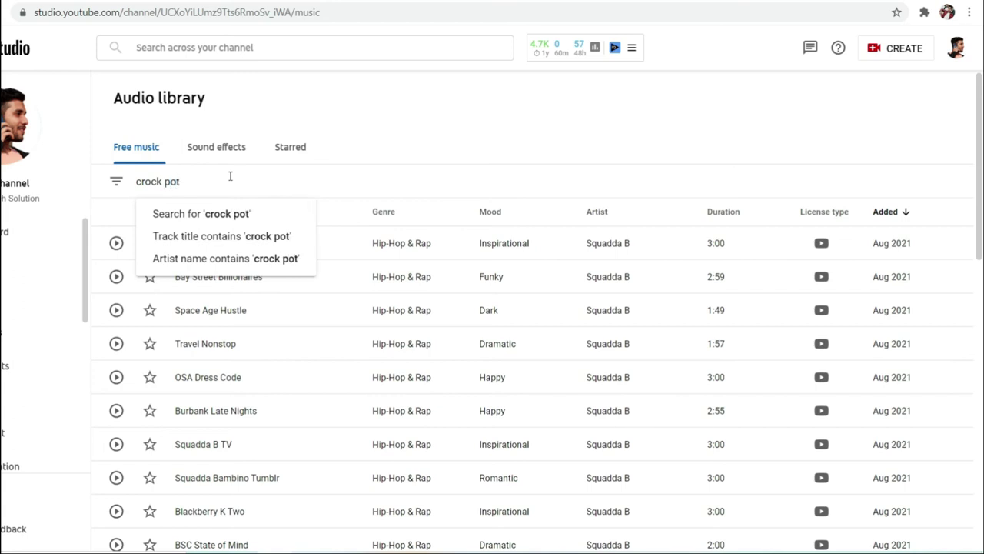
key(Return)
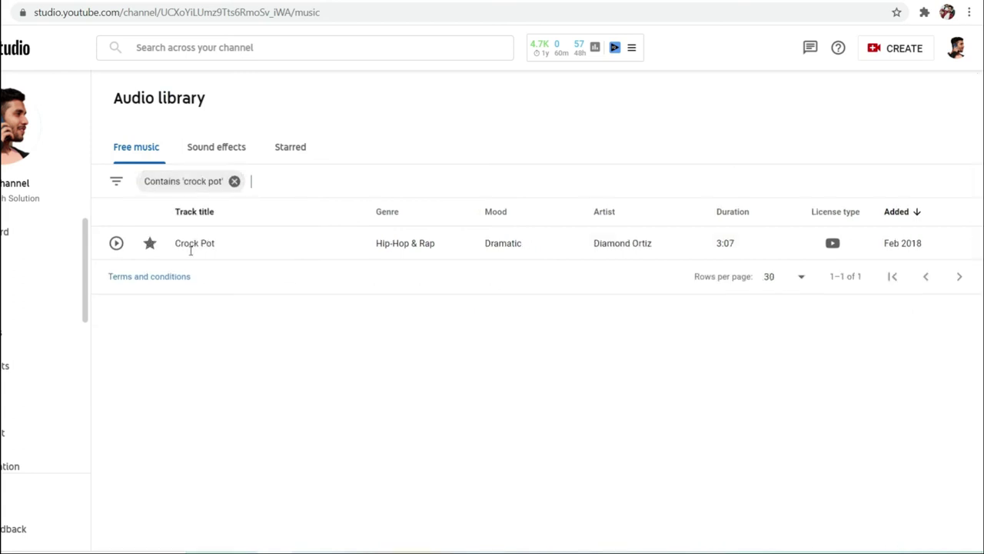
Examine the license details of the track Crock Pot for usage and attribution terms, and close them
mouse_move(846, 243)
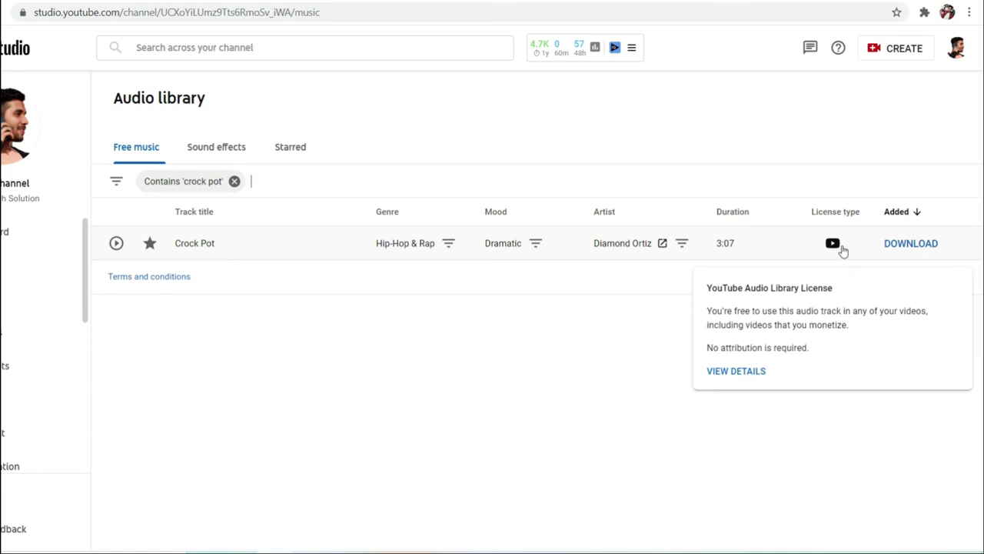
click(836, 248)
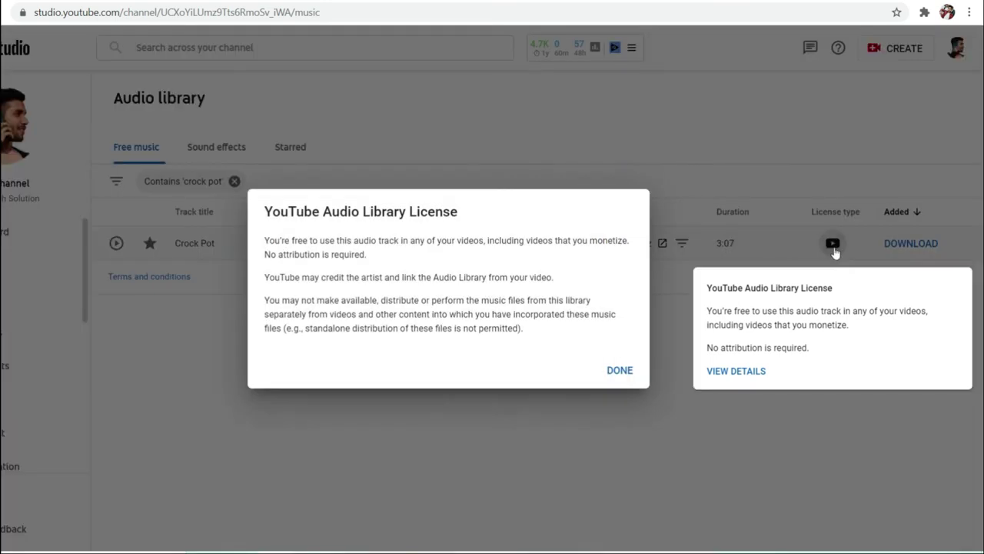
drag(265, 241, 406, 243)
click(616, 371)
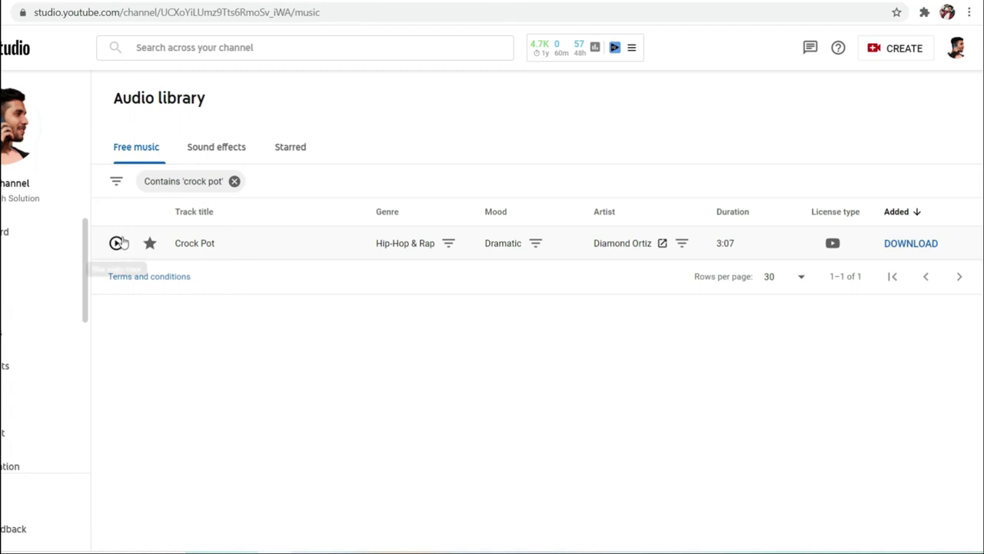
Preview the track Crock Pot, skipping ahead in stages to about 2:15, and pause the playback
click(116, 244)
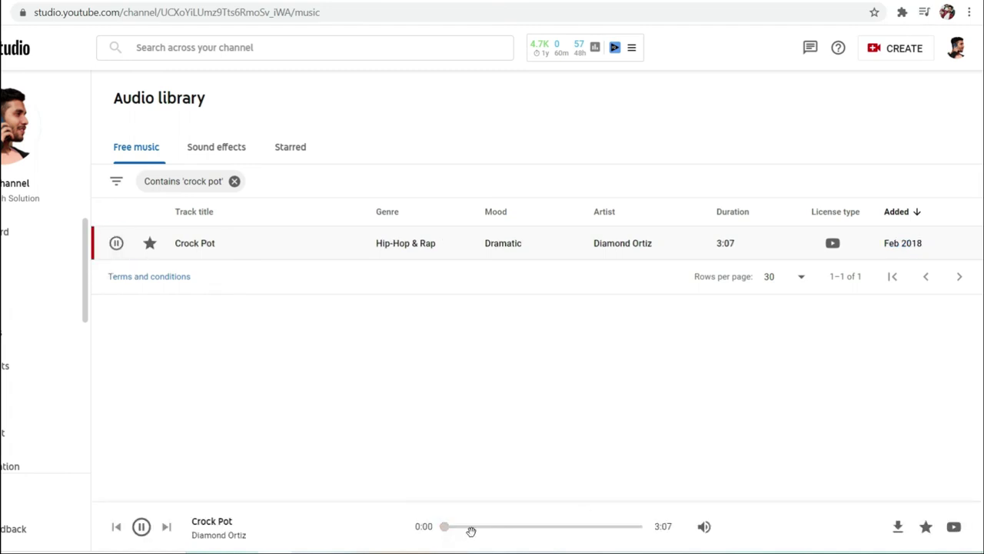
click(457, 527)
click(561, 527)
click(587, 527)
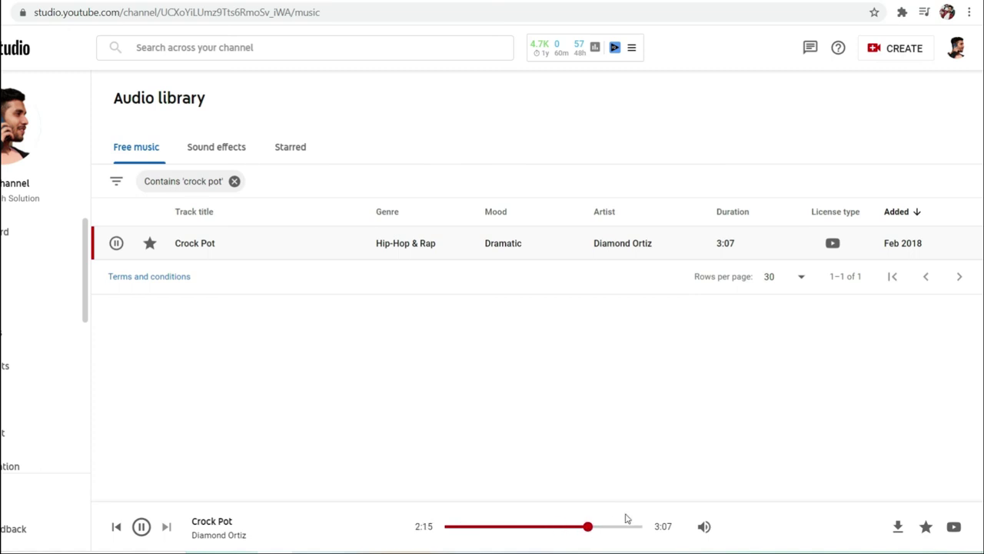
click(142, 527)
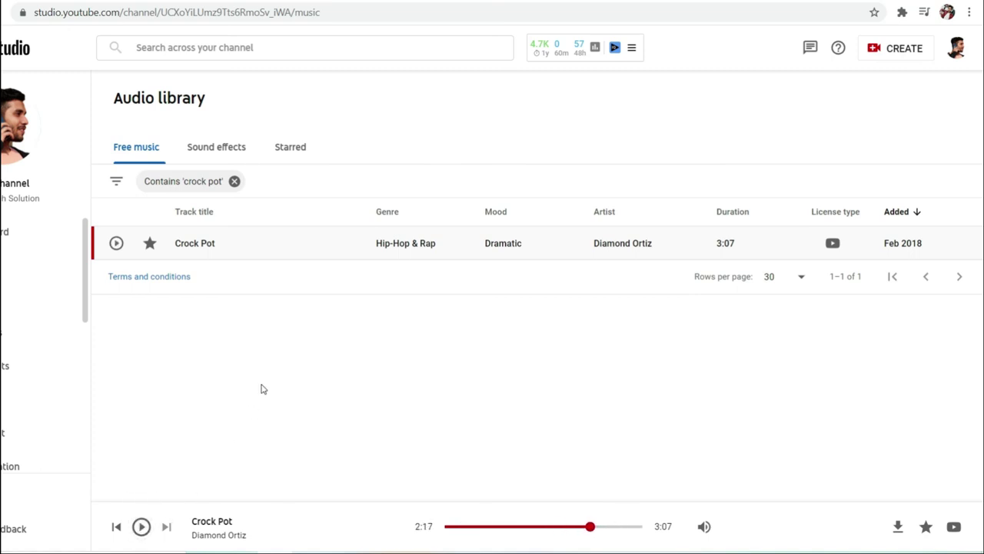